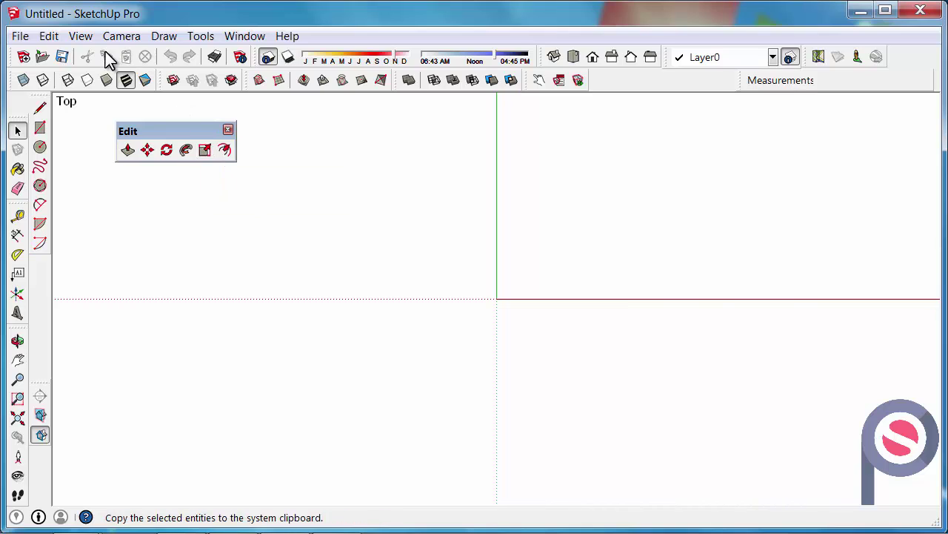
Step: Draw a rectangle on the ground plane with the Rectangle tool
{"action": "left_click", "coordinate": [80, 36]}
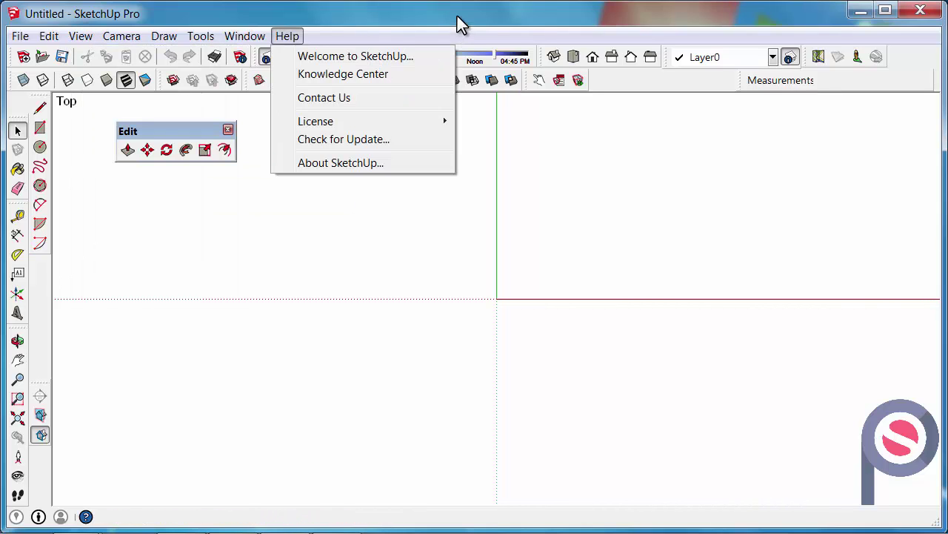
{"action": "left_click", "coordinate": [457, 15]}
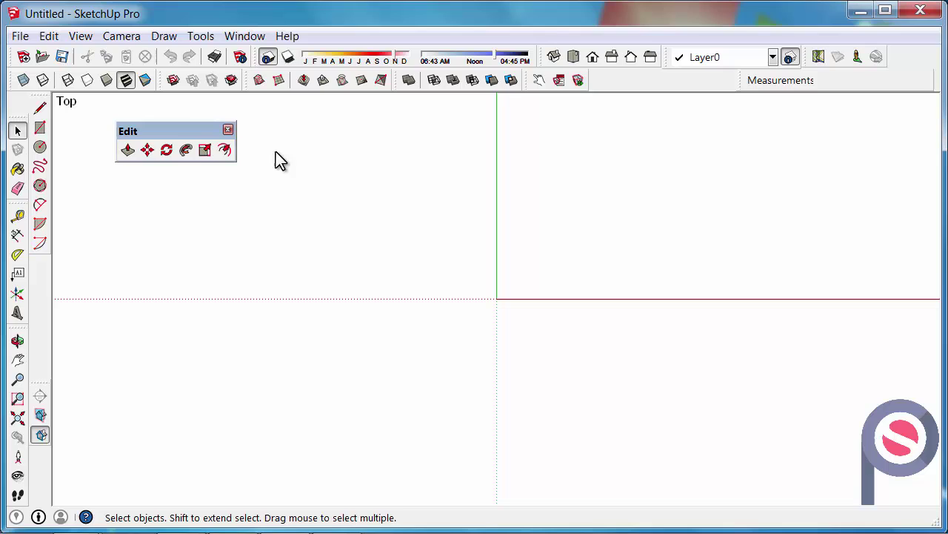
{"action": "left_click", "coordinate": [40, 129]}
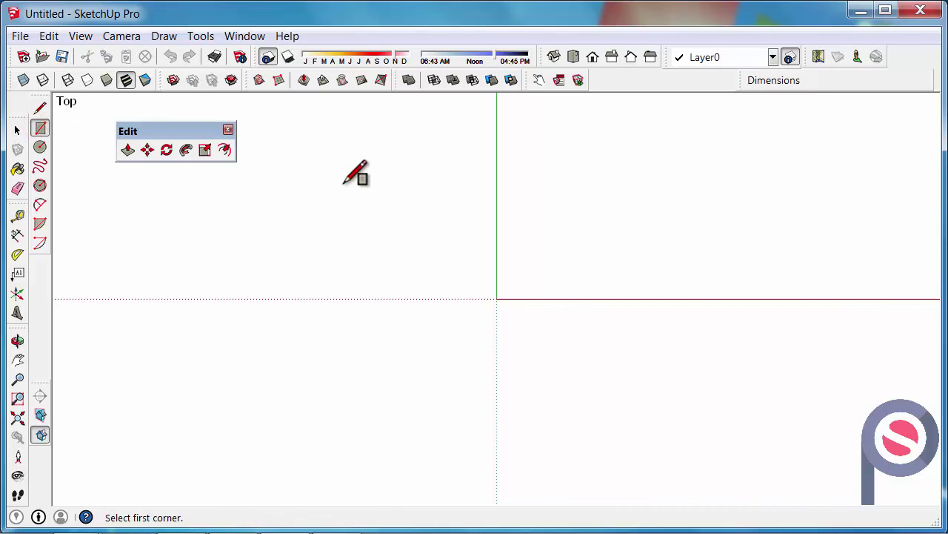
{"action": "left_click", "coordinate": [342, 161]}
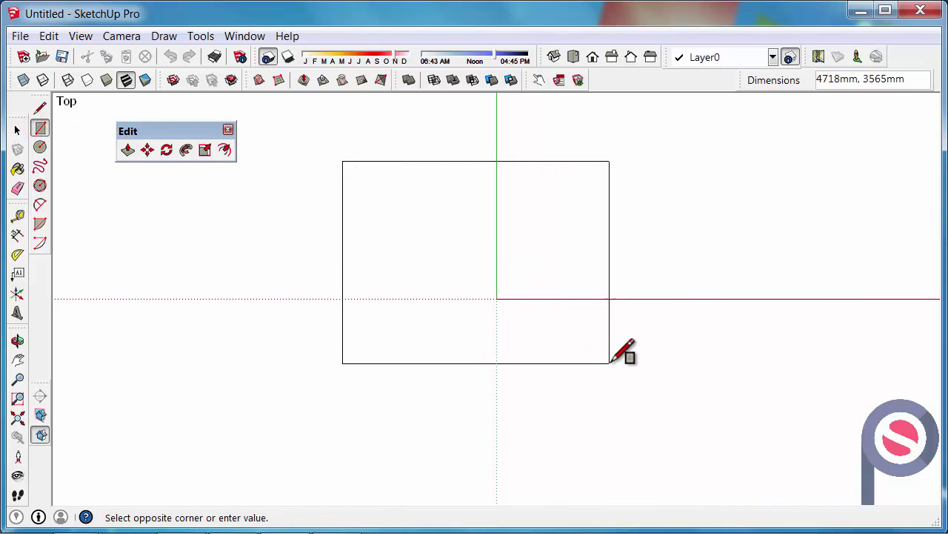
{"action": "left_click", "coordinate": [710, 461]}
Step: Push/Pull the rectangle upward about 3445mm into a solid box
{"action": "middle_click_drag", "start_coordinate": [692, 400], "coordinate": [442, 129]}
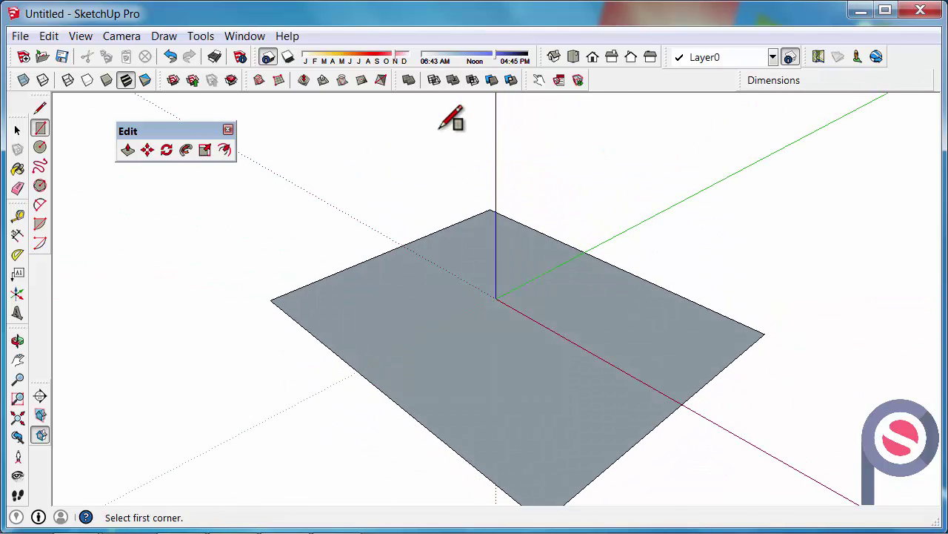
{"action": "scroll", "coordinate": [451, 119], "scroll_direction": "down", "scroll_amount": 1}
{"action": "left_click", "coordinate": [128, 151]}
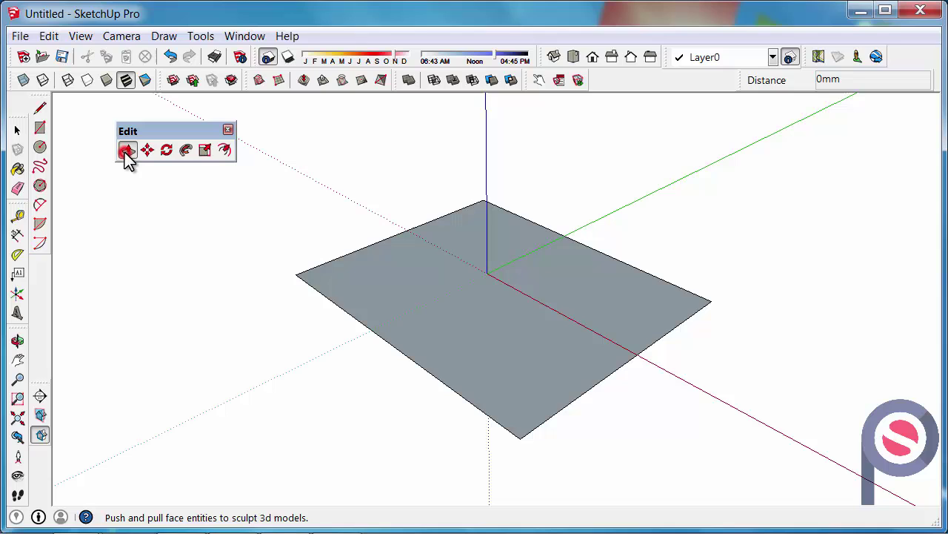
{"action": "left_click_drag", "start_coordinate": [468, 330], "coordinate": [467, 144]}
{"action": "scroll", "coordinate": [380, 368], "scroll_direction": "up", "scroll_amount": 1}
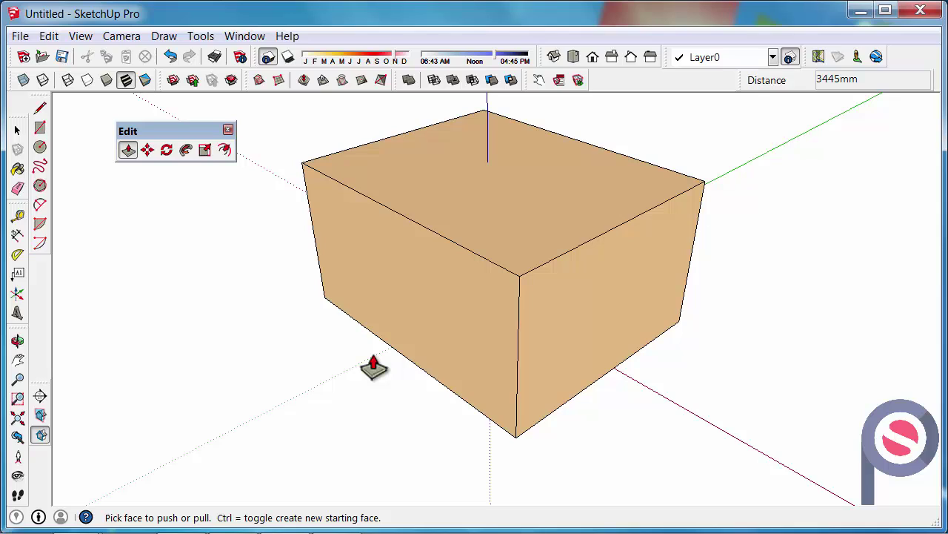
Step: Select all the box's faces and edges and combine them with Make Group
{"action": "left_click", "coordinate": [18, 131]}
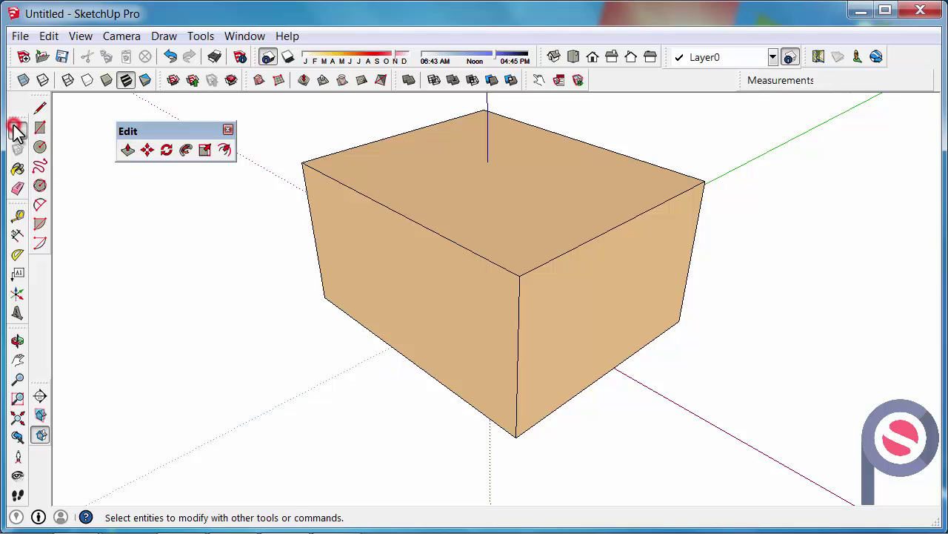
{"action": "left_click_drag", "start_coordinate": [280, 94], "coordinate": [719, 467]}
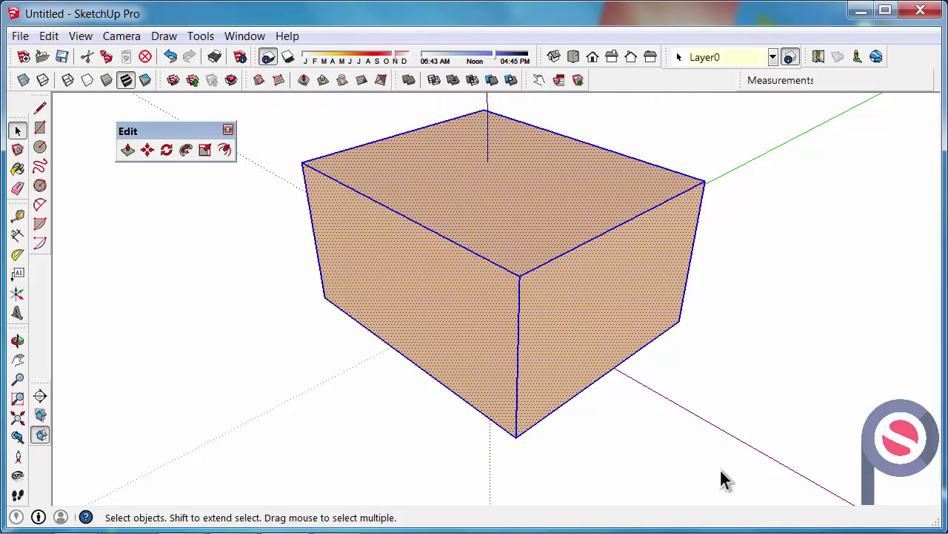
{"action": "right_click", "coordinate": [502, 198]}
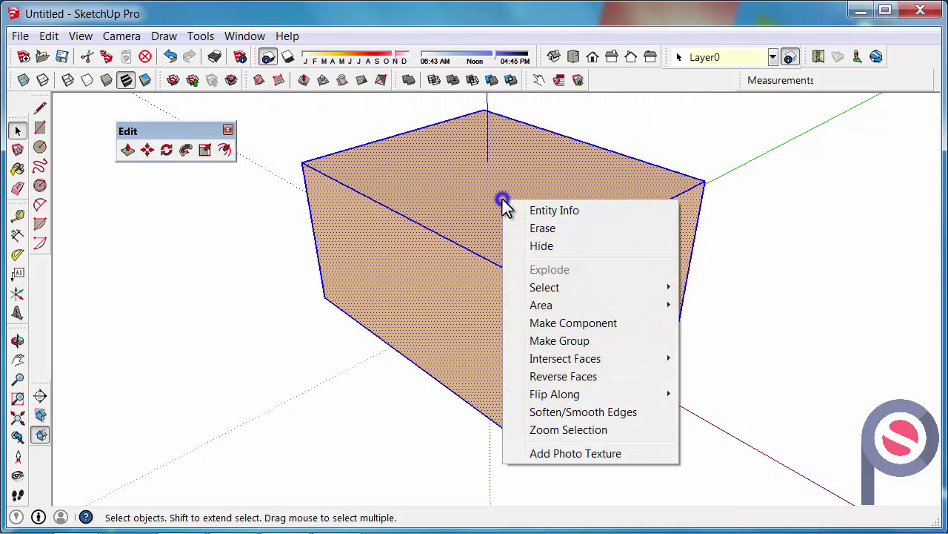
{"action": "left_click", "coordinate": [559, 340]}
{"action": "left_click", "coordinate": [636, 103]}
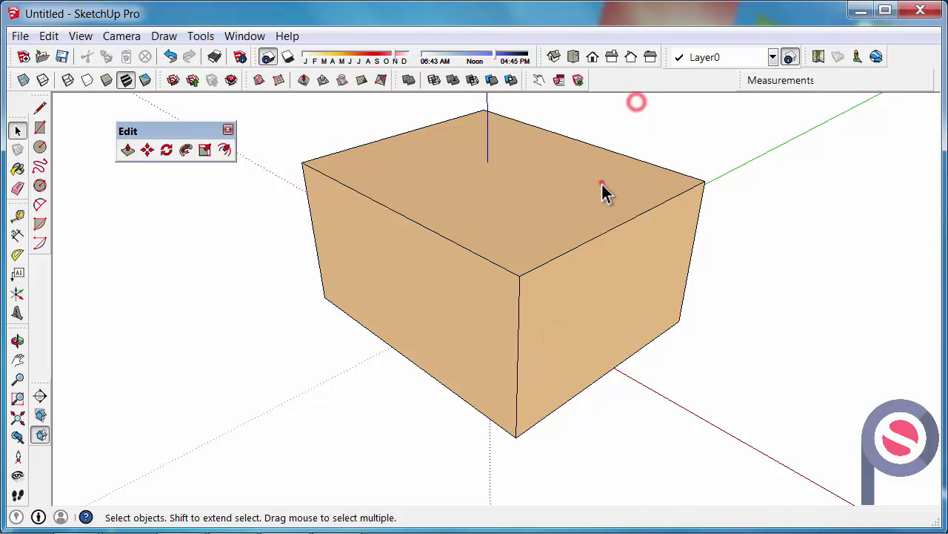
{"action": "left_click", "coordinate": [601, 184]}
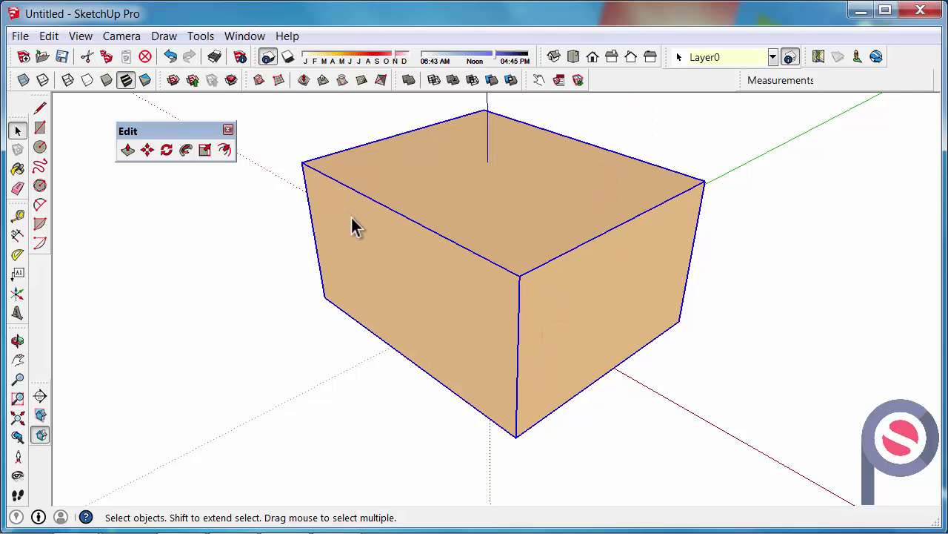
{"action": "middle_click_drag", "start_coordinate": [354, 228], "coordinate": [415, 237]}
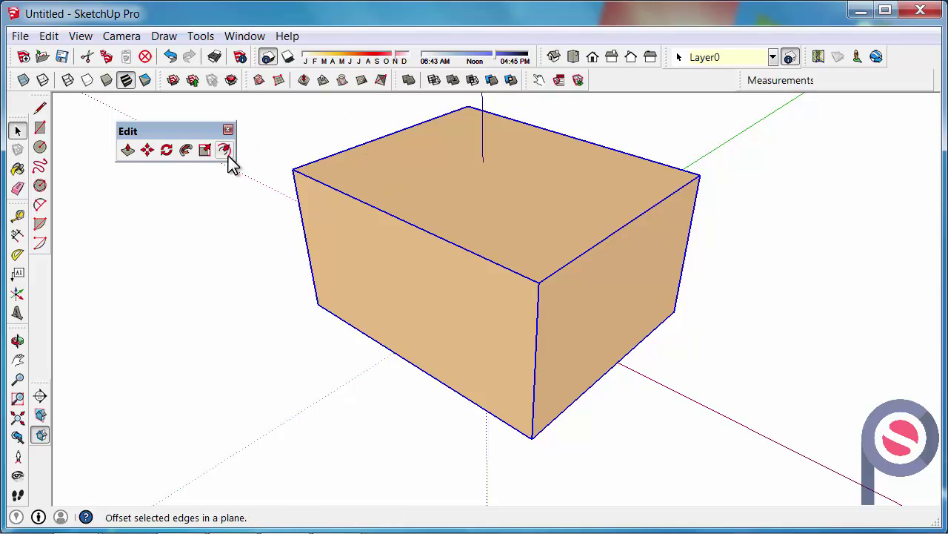
Step: Scale the grouped box uniformly from a corner grip down to about 0.40
{"action": "left_click", "coordinate": [206, 150]}
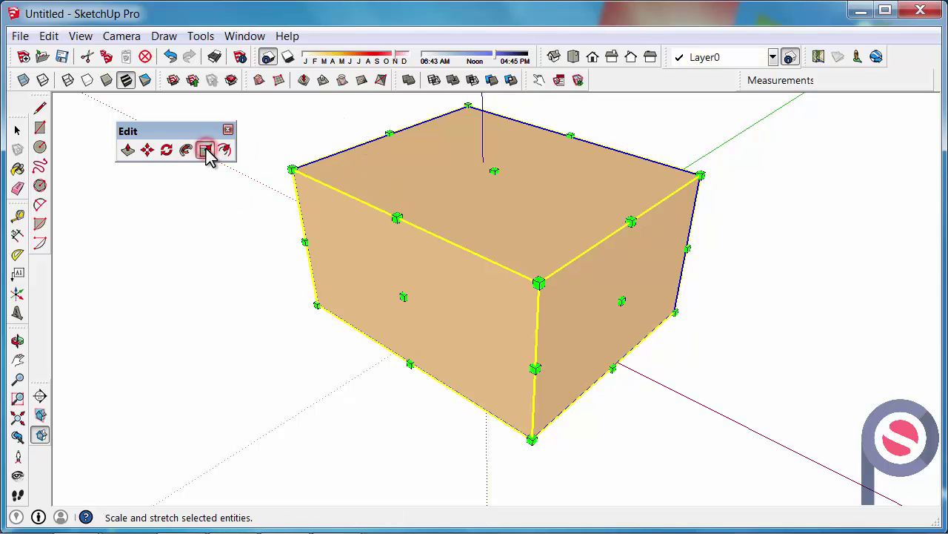
{"action": "scroll", "coordinate": [516, 355], "scroll_direction": "down", "scroll_amount": 1}
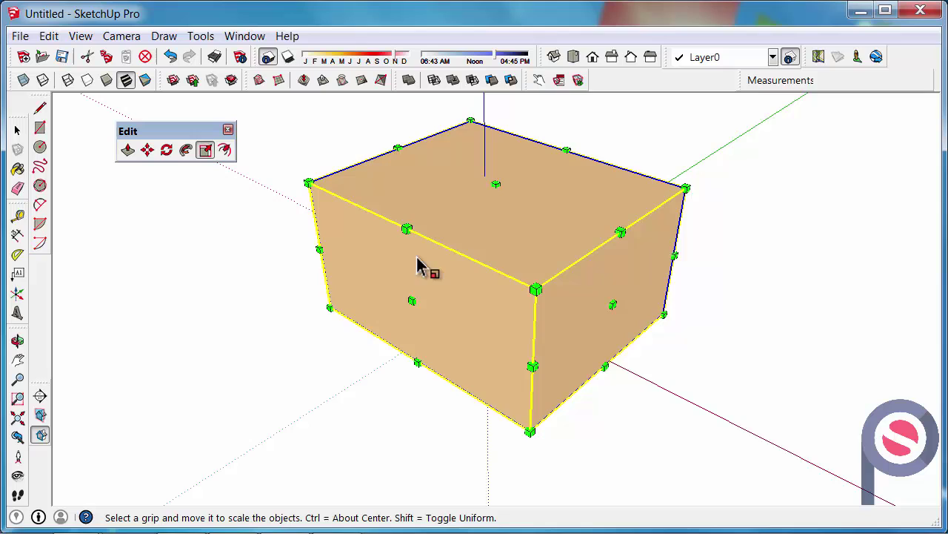
{"action": "middle_click_drag", "start_coordinate": [423, 267], "coordinate": [406, 277]}
{"action": "left_click_drag", "start_coordinate": [295, 194], "coordinate": [313, 187]}
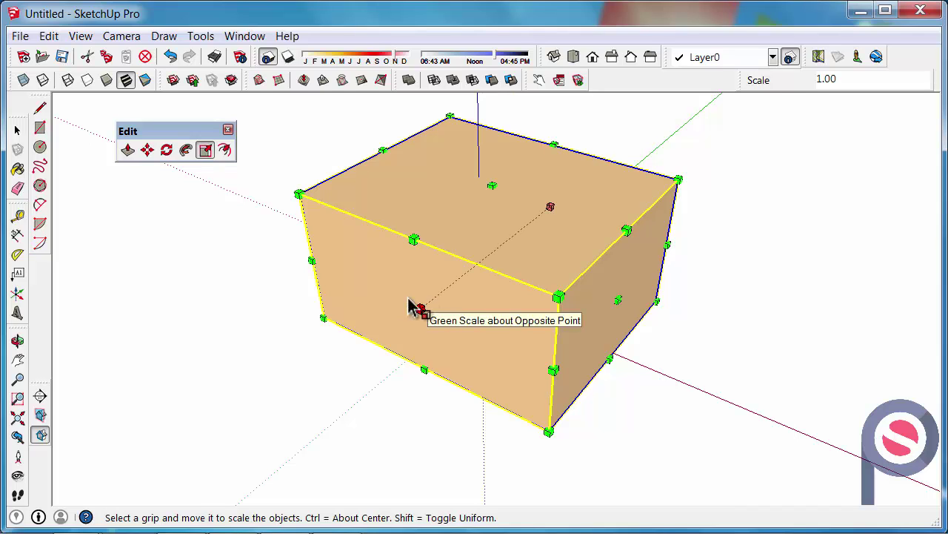
Step: Stretch the box along the red axis to a 2.50 scale
{"action": "scroll", "coordinate": [404, 303], "scroll_direction": "down", "scroll_amount": 2}
{"action": "scroll", "coordinate": [377, 203], "scroll_direction": "down", "scroll_amount": 3}
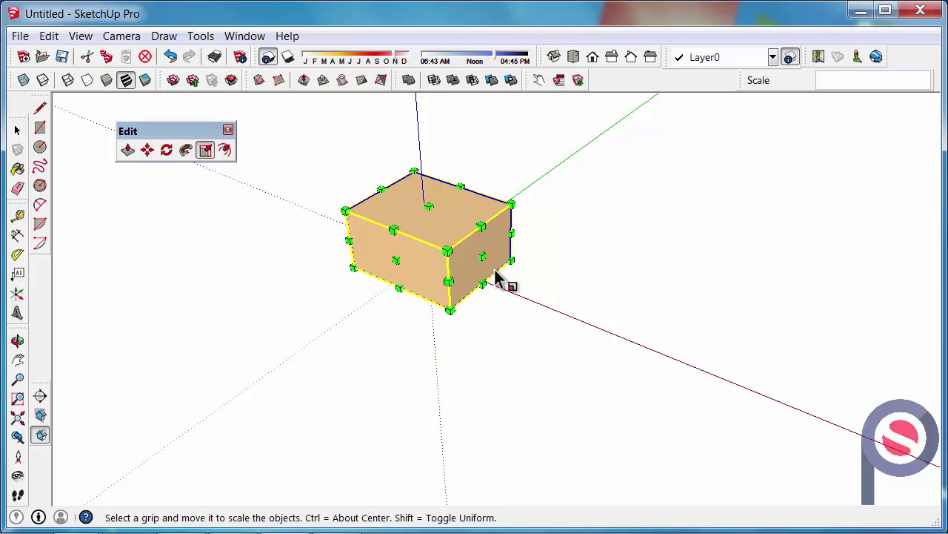
{"action": "left_click_drag", "start_coordinate": [482, 256], "coordinate": [662, 325]}
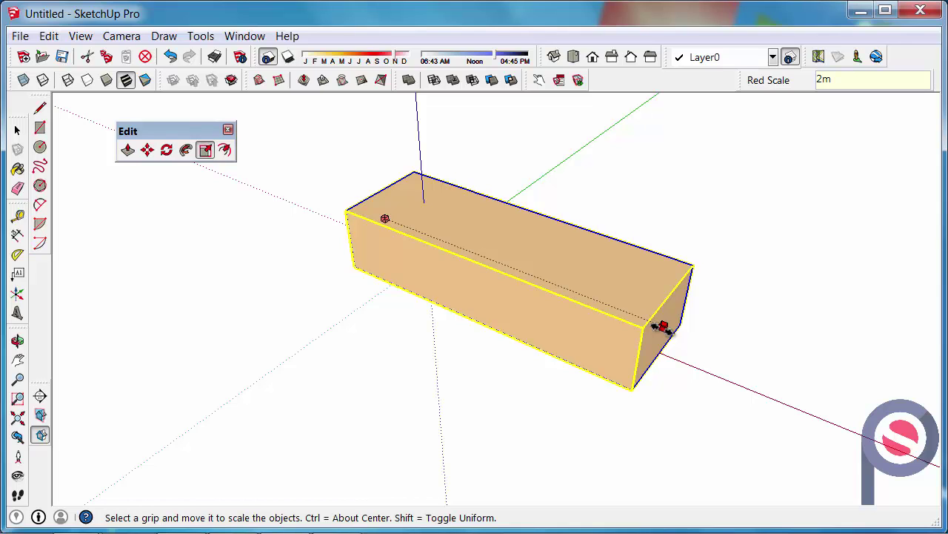
Step: Commit a 2m red-axis length and verify with Tape Measure that the edge is 2000mm
{"action": "key", "text": "Return"}
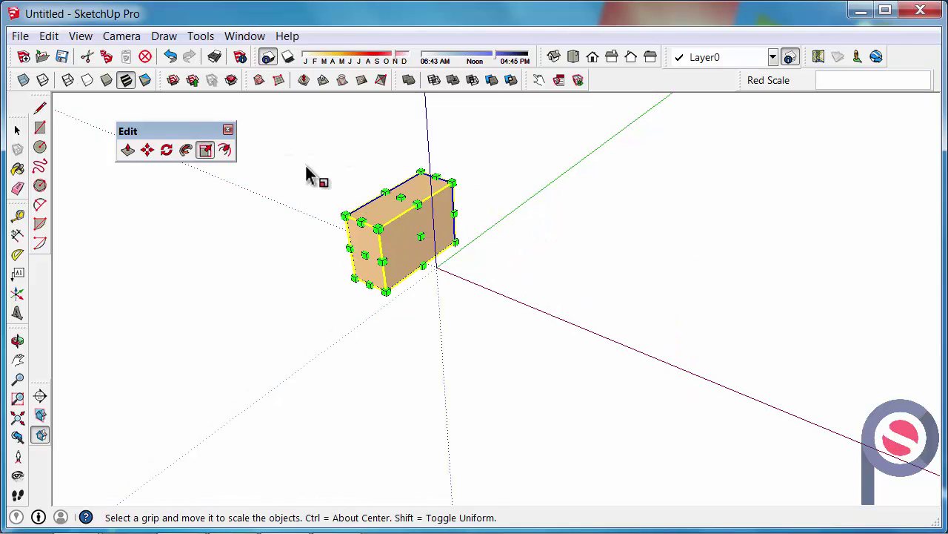
{"action": "key", "text": "shift+z"}
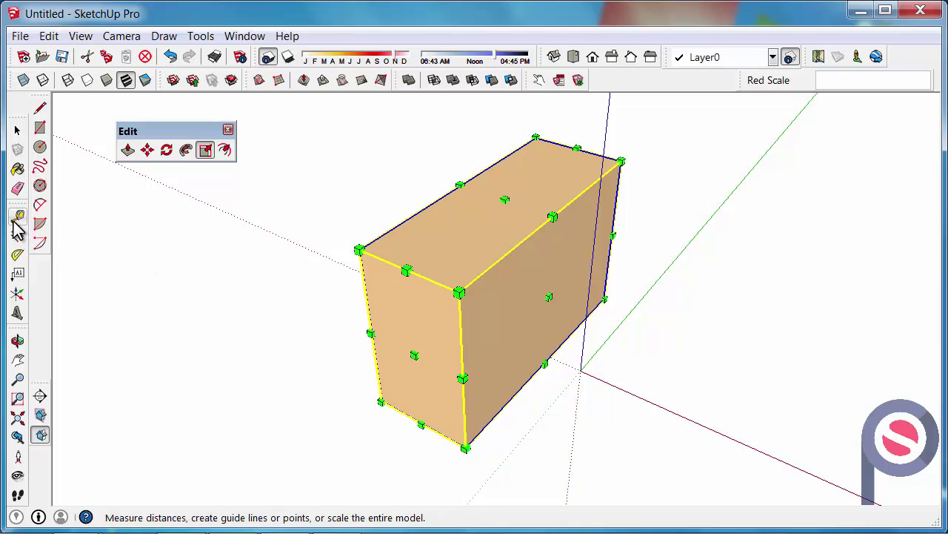
{"action": "left_click", "coordinate": [18, 216]}
{"action": "left_click", "coordinate": [360, 251]}
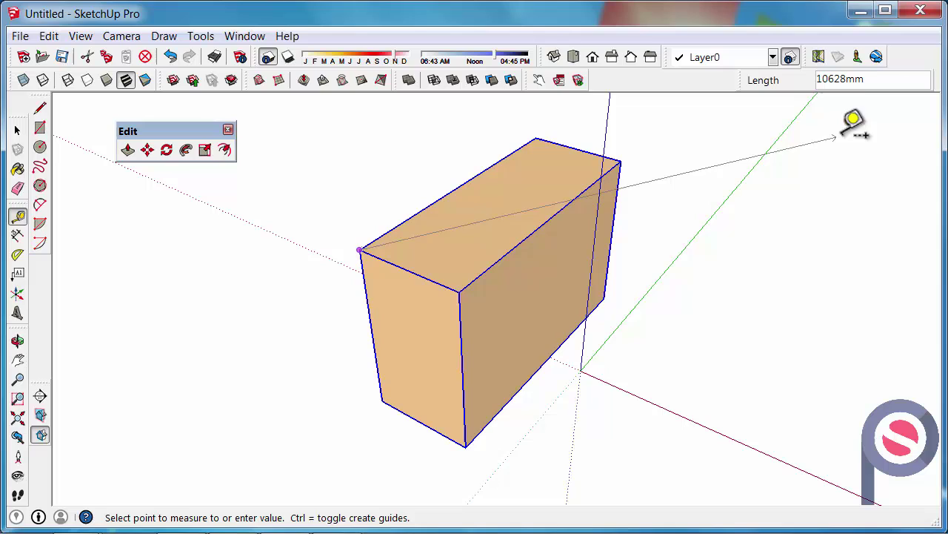
{"action": "left_click", "coordinate": [482, 290]}
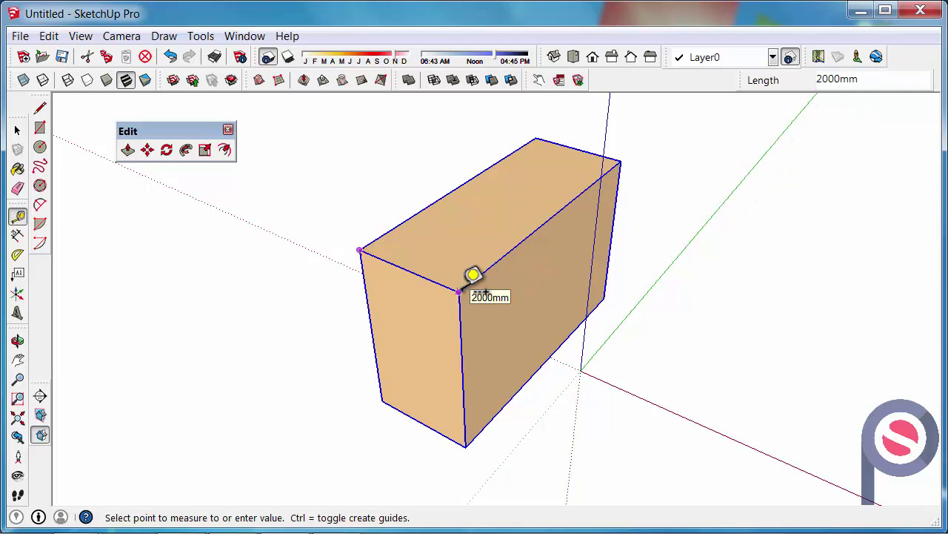
{"action": "scroll", "coordinate": [474, 214], "scroll_direction": "down", "scroll_amount": 3}
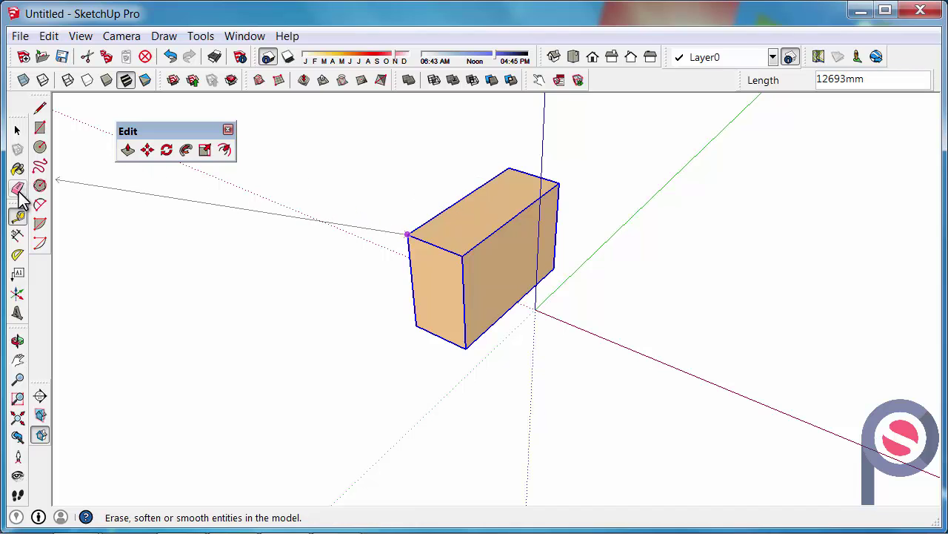
Step: Scale the box down along the blue axis to a 200mm-tall slab
{"action": "left_click", "coordinate": [205, 150]}
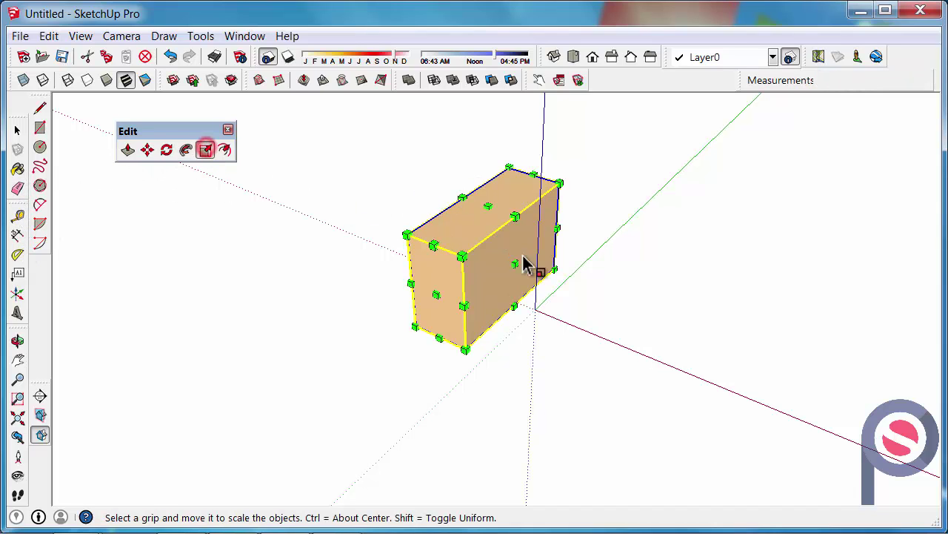
{"action": "left_click_drag", "start_coordinate": [491, 209], "coordinate": [490, 229]}
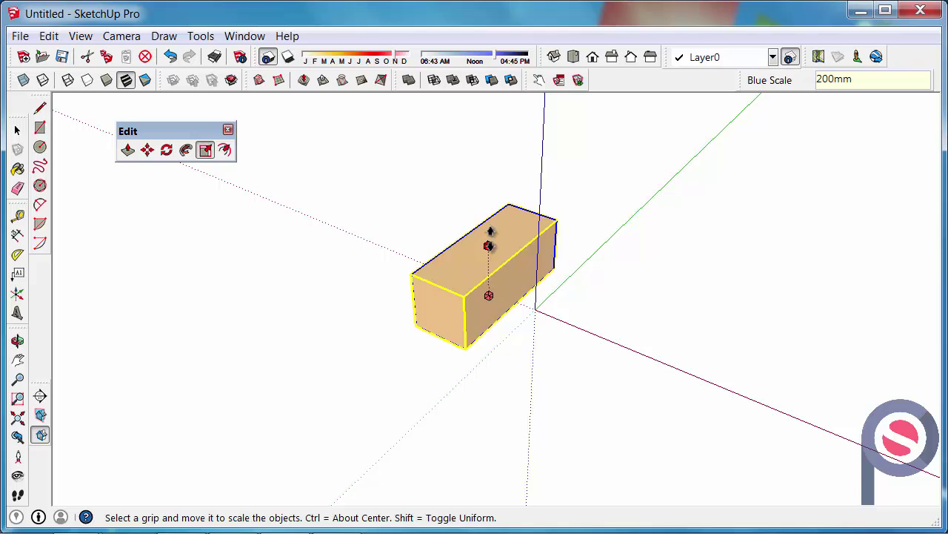
{"action": "type", "text": "200mm"}
{"action": "key", "text": "Return"}
{"action": "scroll", "coordinate": [459, 334], "scroll_direction": "up", "scroll_amount": 5}
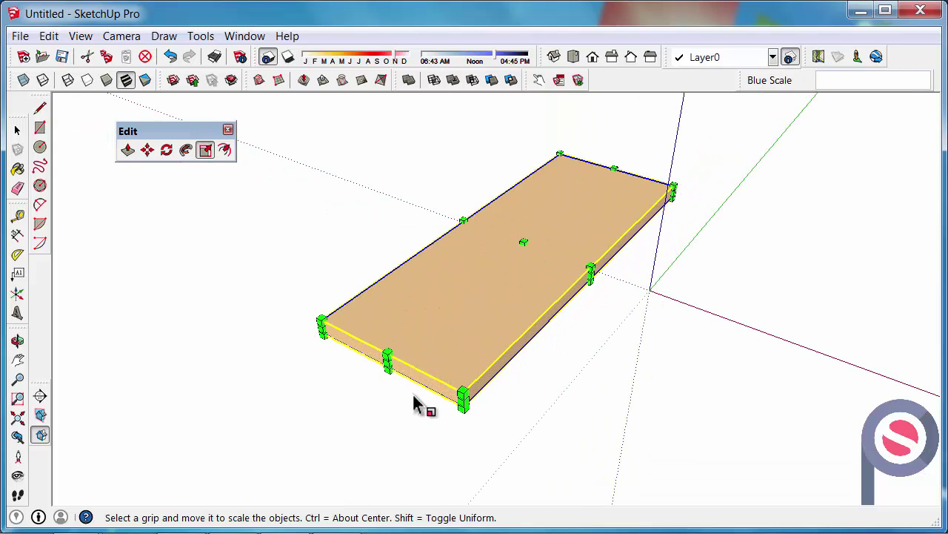
{"action": "scroll", "coordinate": [492, 315], "scroll_direction": "down", "scroll_amount": 2}
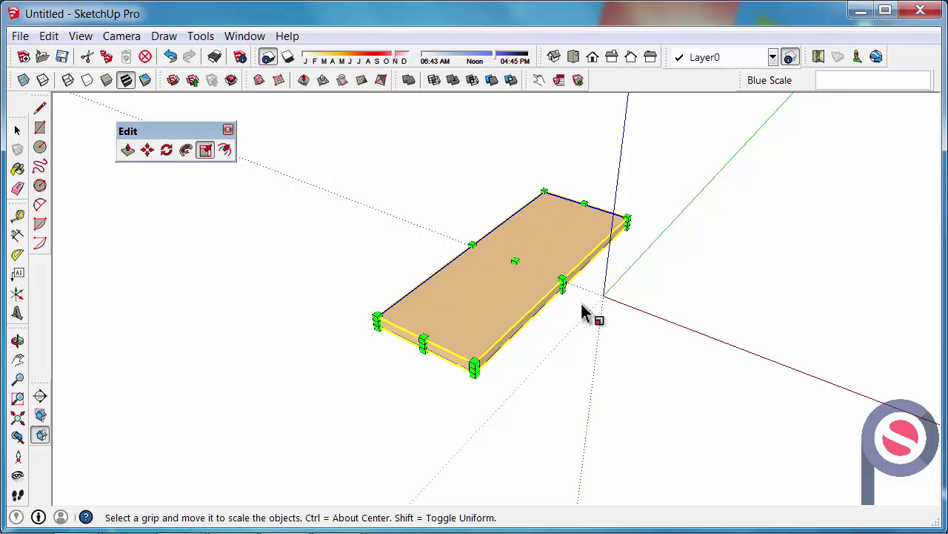
{"action": "middle_click_drag", "start_coordinate": [489, 410], "coordinate": [483, 364]}
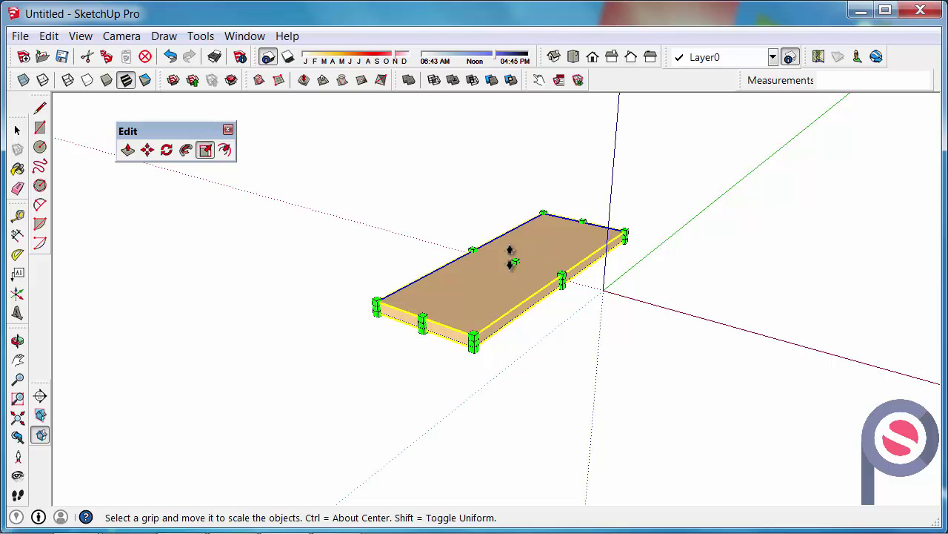
Step: Stretch the slab upward into a tall box and widen it along the red axis
{"action": "left_click_drag", "start_coordinate": [515, 262], "coordinate": [491, 143]}
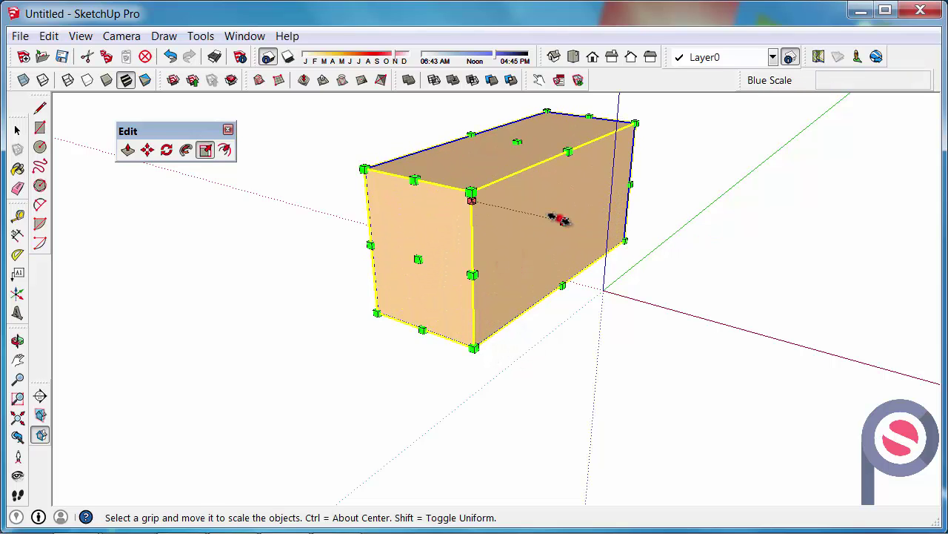
{"action": "left_click_drag", "start_coordinate": [560, 219], "coordinate": [701, 252]}
{"action": "middle_click_drag", "start_coordinate": [550, 360], "coordinate": [497, 408]}
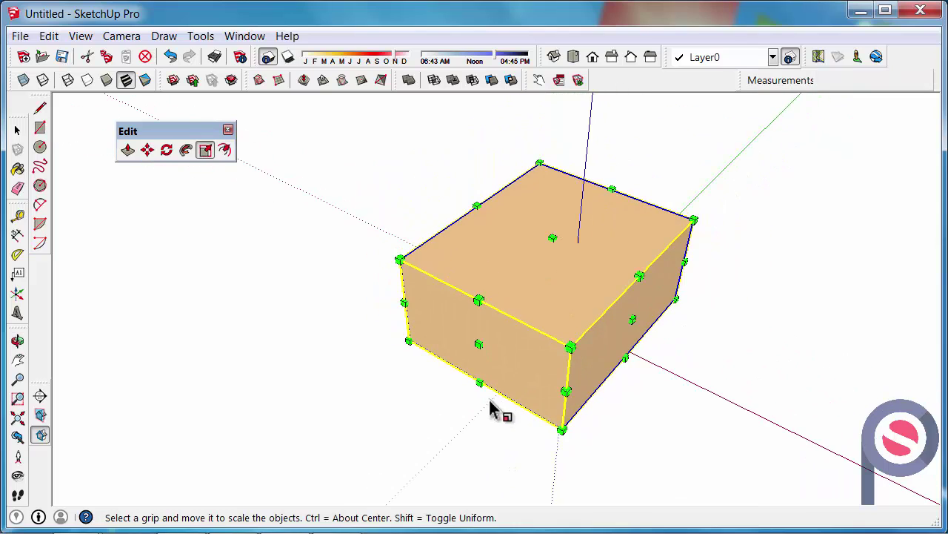
{"action": "middle_click_drag", "start_coordinate": [600, 295], "coordinate": [561, 311]}
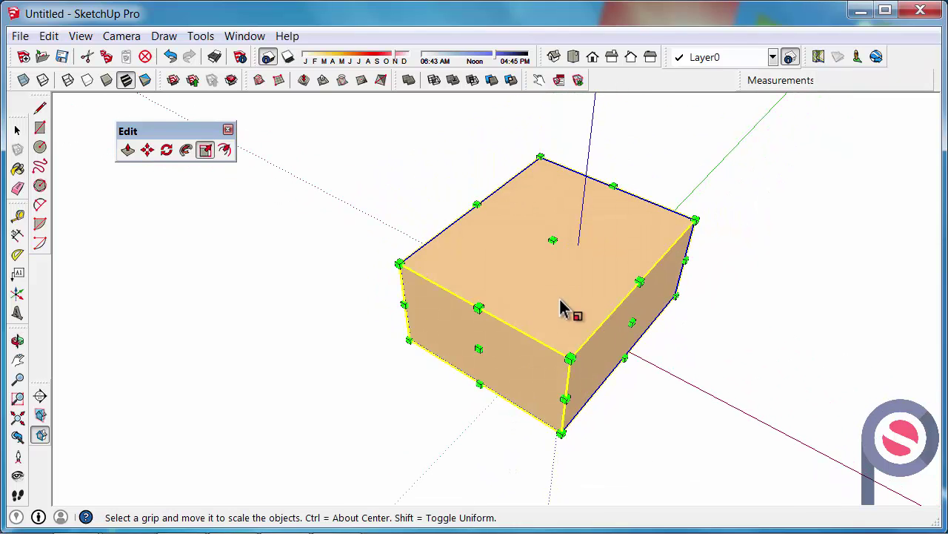
Step: Scale the box uniformly from a corner grip to -1.16, flipping it past its base point
{"action": "left_click", "coordinate": [393, 264]}
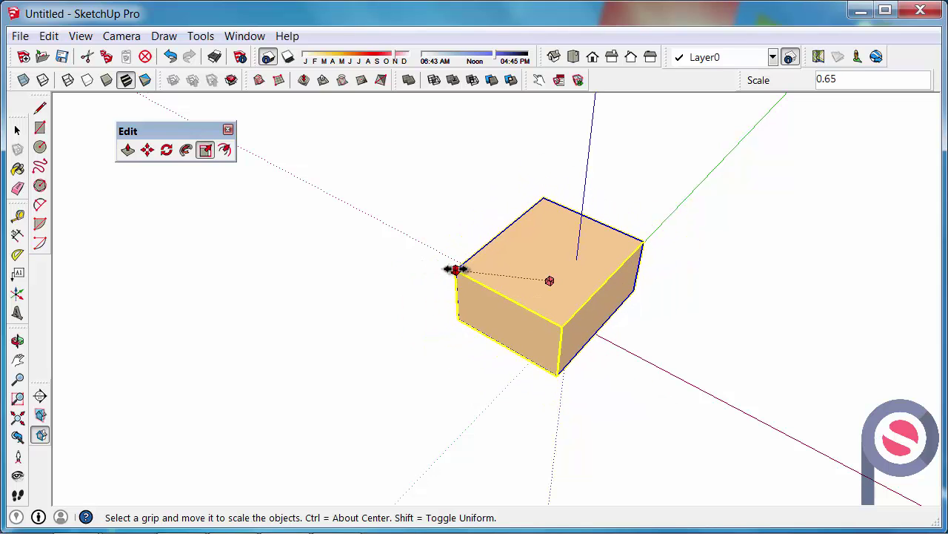
{"action": "middle_click", "coordinate": [460, 269]}
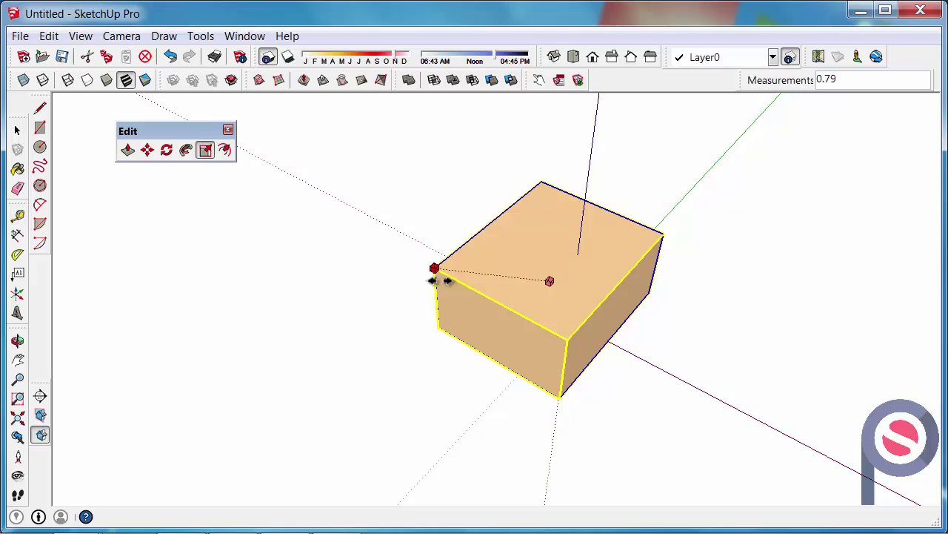
{"action": "middle_click_drag", "start_coordinate": [434, 271], "coordinate": [449, 174]}
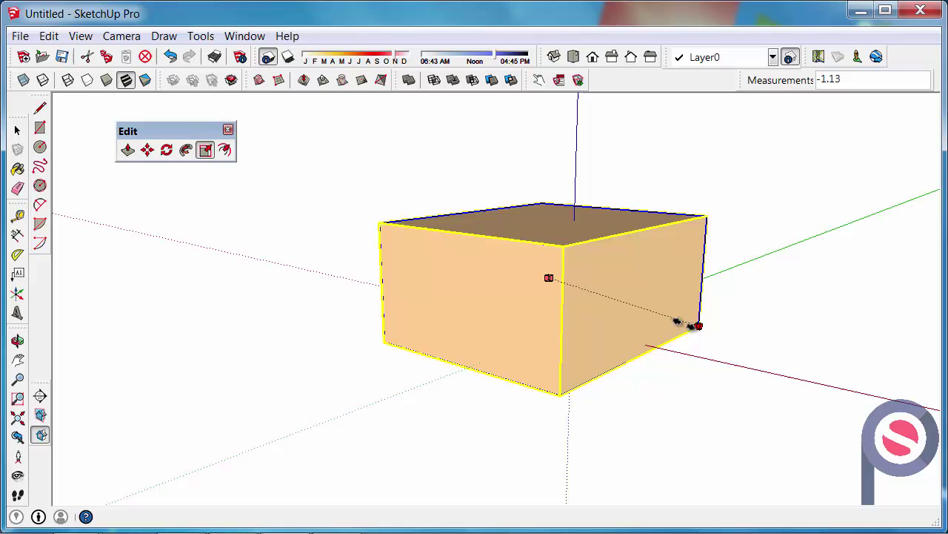
{"action": "left_click", "coordinate": [700, 326]}
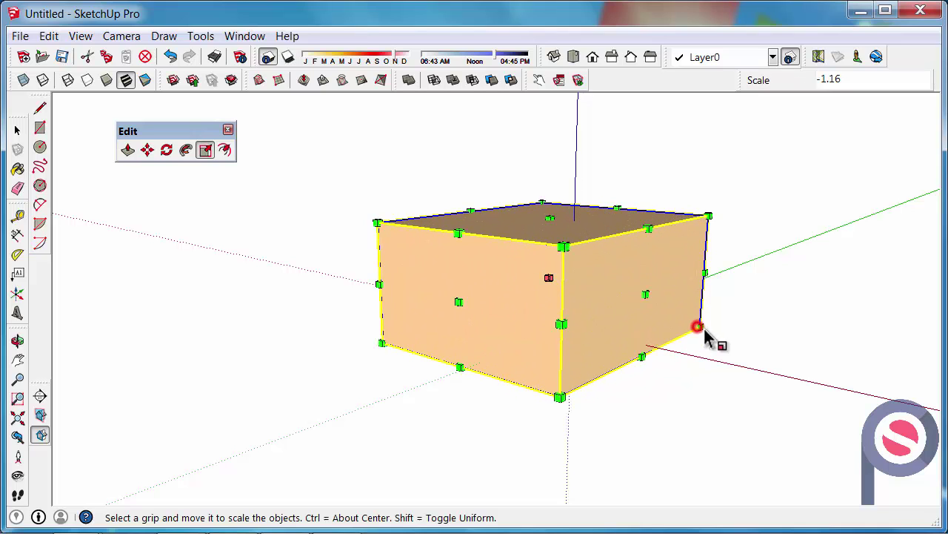
{"action": "middle_click_drag", "start_coordinate": [454, 256], "coordinate": [464, 333]}
Step: Rescale the box repeatedly with its grips, finishing at a uniform scale of about 1.22
{"action": "scroll", "coordinate": [504, 353], "scroll_direction": "down", "scroll_amount": 2}
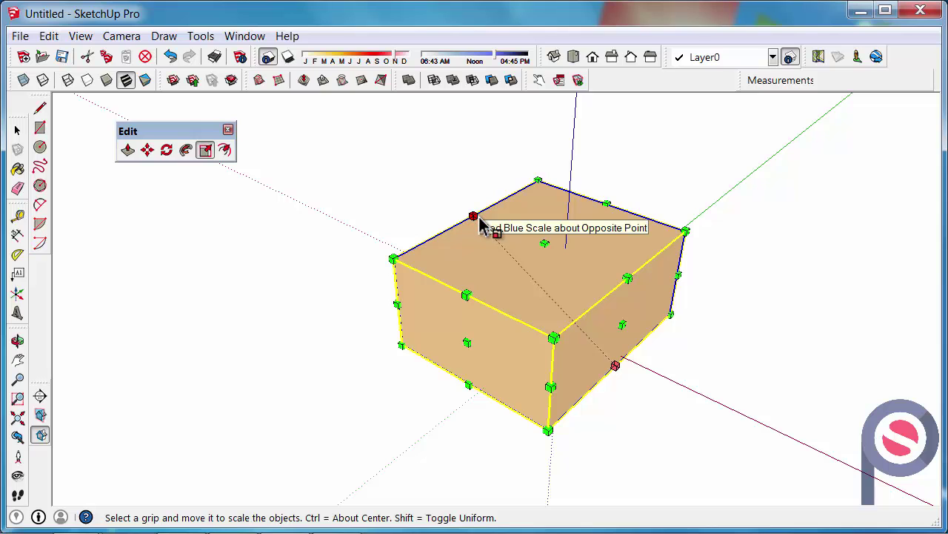
{"action": "left_click_drag", "start_coordinate": [480, 225], "coordinate": [526, 257]}
{"action": "left_click_drag", "start_coordinate": [592, 324], "coordinate": [552, 295], "text": "shift"}
{"action": "left_click_drag", "start_coordinate": [577, 332], "coordinate": [547, 288], "text": "shift"}
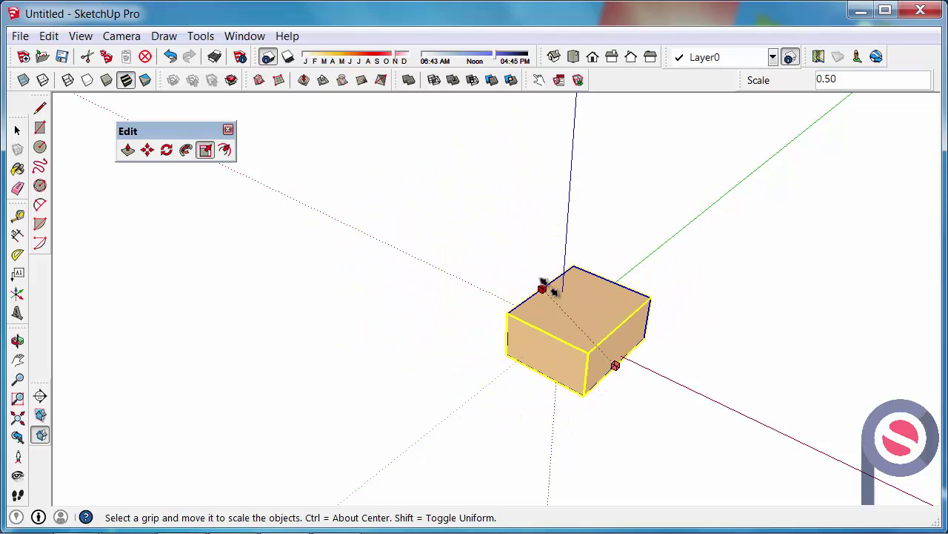
{"action": "left_click_drag", "start_coordinate": [609, 345], "coordinate": [590, 335], "text": "shift"}
{"action": "left_click_drag", "start_coordinate": [522, 275], "coordinate": [438, 199]}
{"action": "scroll", "coordinate": [422, 278], "scroll_direction": "down", "scroll_amount": 3}
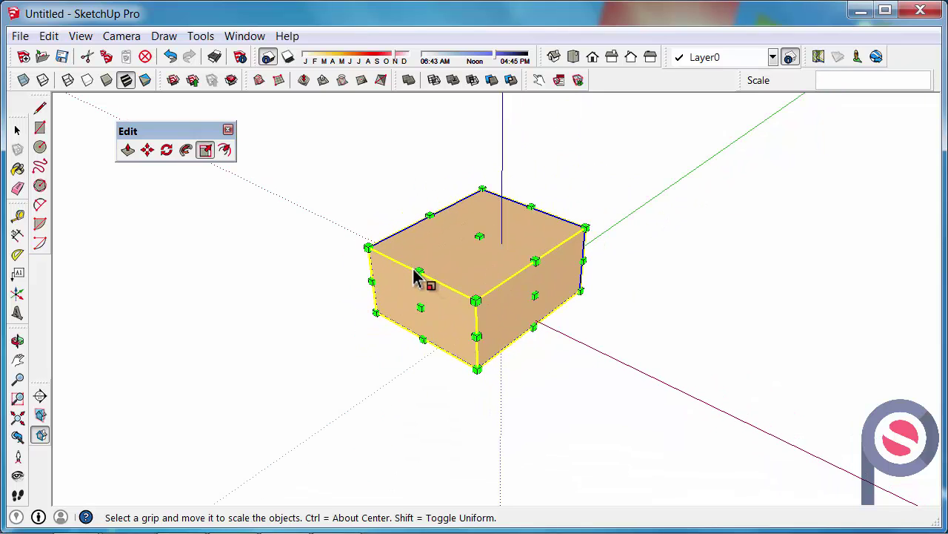
{"action": "scroll", "coordinate": [670, 340], "scroll_direction": "up", "scroll_amount": 4}
{"action": "scroll", "coordinate": [844, 342], "scroll_direction": "down", "scroll_amount": 2}
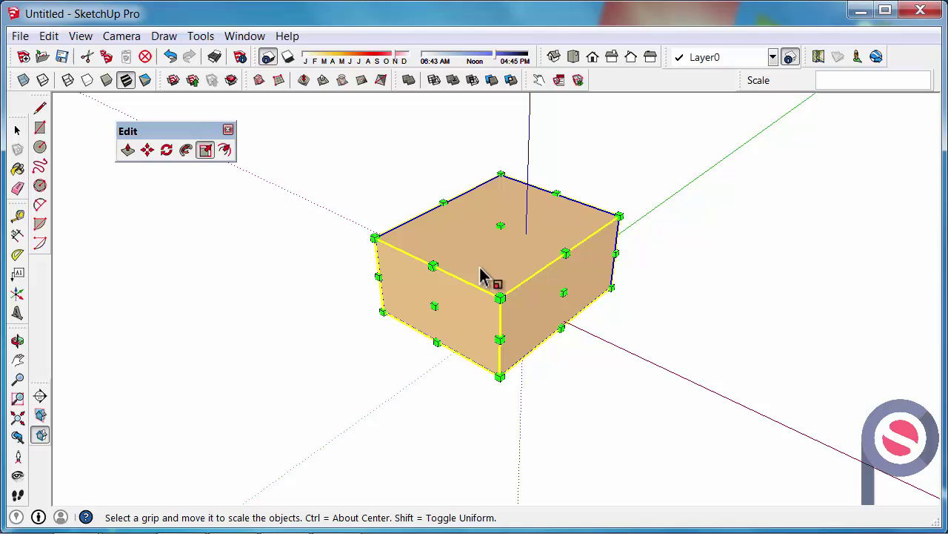
{"action": "scroll", "coordinate": [464, 296], "scroll_direction": "up", "scroll_amount": 2}
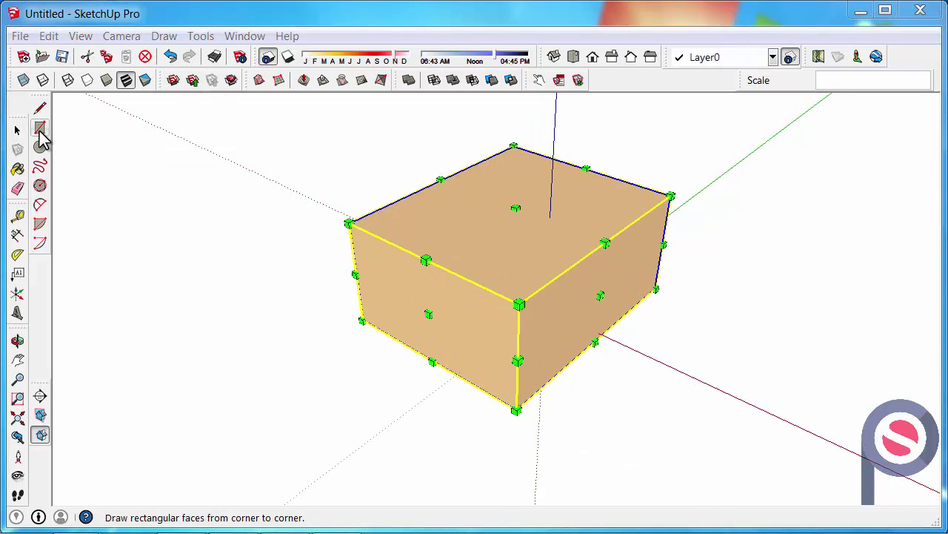
Step: Draw a second rectangle on the ground beside the grouped box
{"action": "left_click", "coordinate": [40, 128]}
{"action": "scroll", "coordinate": [297, 185], "scroll_direction": "down", "scroll_amount": 1}
{"action": "scroll", "coordinate": [363, 194], "scroll_direction": "down", "scroll_amount": 2}
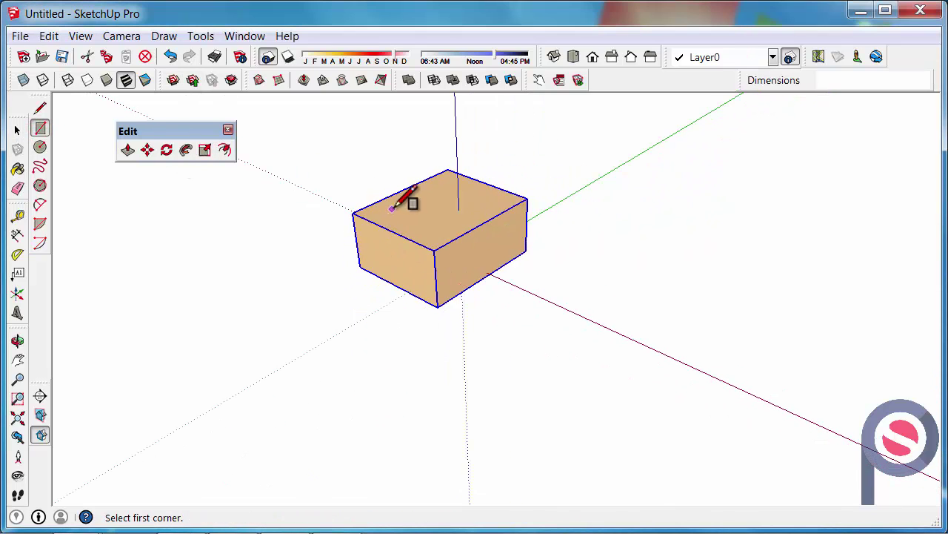
{"action": "middle_click_drag", "start_coordinate": [400, 241], "coordinate": [467, 285]}
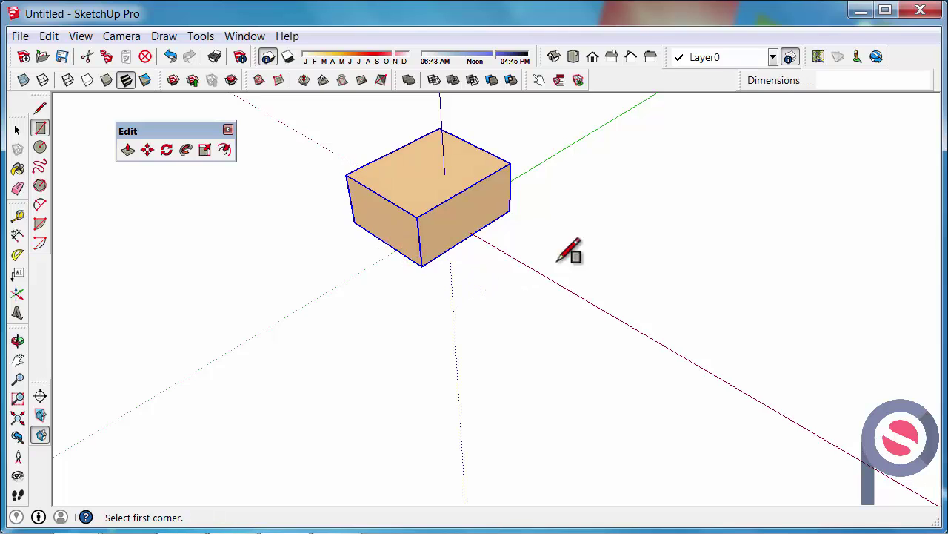
{"action": "left_click", "coordinate": [636, 226]}
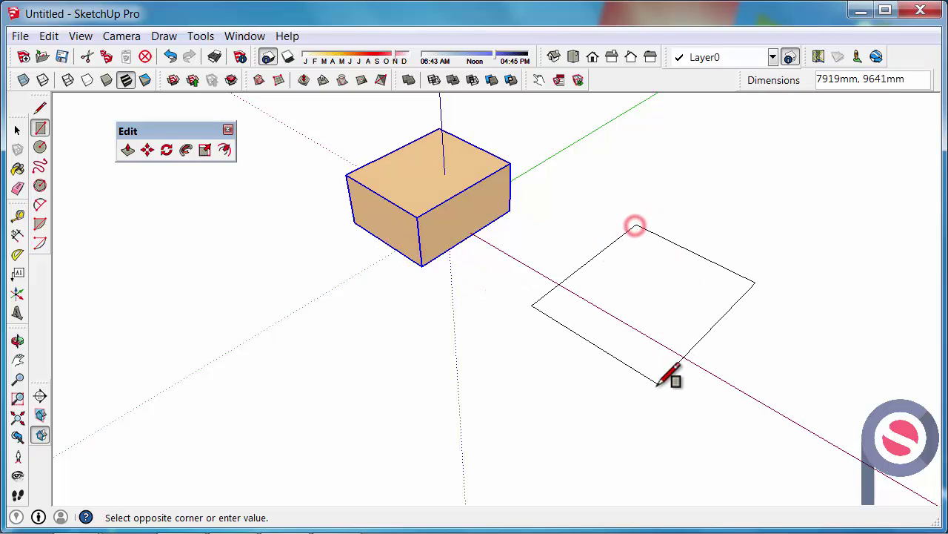
{"action": "left_click", "coordinate": [575, 446]}
Step: Push/Pull the new rectangle up 6034mm into a larger block
{"action": "left_click", "coordinate": [127, 151]}
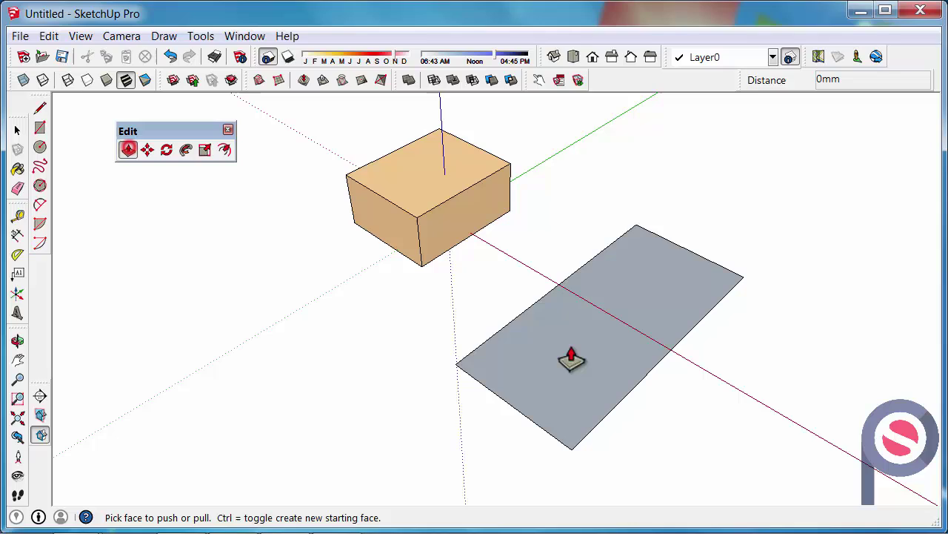
{"action": "left_click_drag", "start_coordinate": [593, 356], "coordinate": [593, 235]}
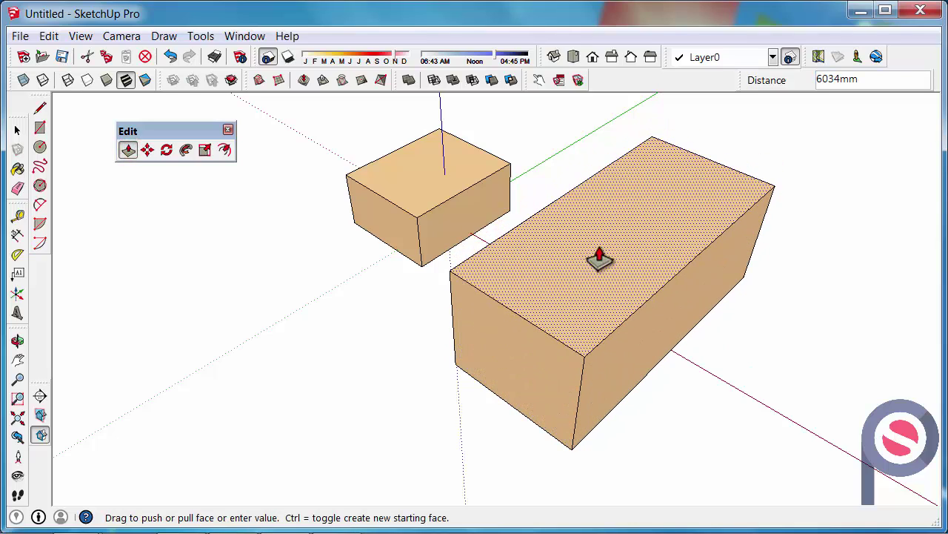
{"action": "left_click", "coordinate": [600, 245]}
{"action": "middle_click_drag", "start_coordinate": [524, 240], "coordinate": [561, 265]}
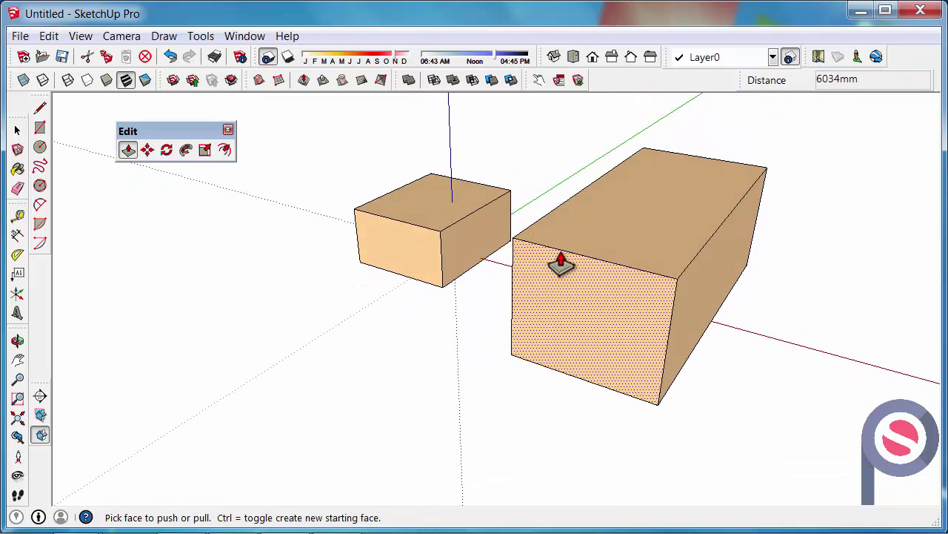
{"action": "left_click", "coordinate": [553, 313]}
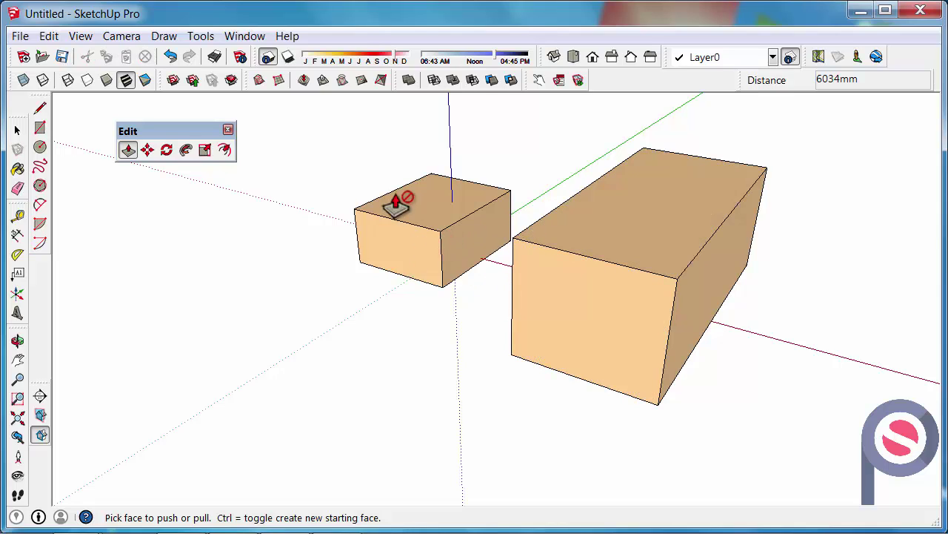
Step: Select the small box and stretch it taller along the blue axis with Scale
{"action": "left_click", "coordinate": [18, 131]}
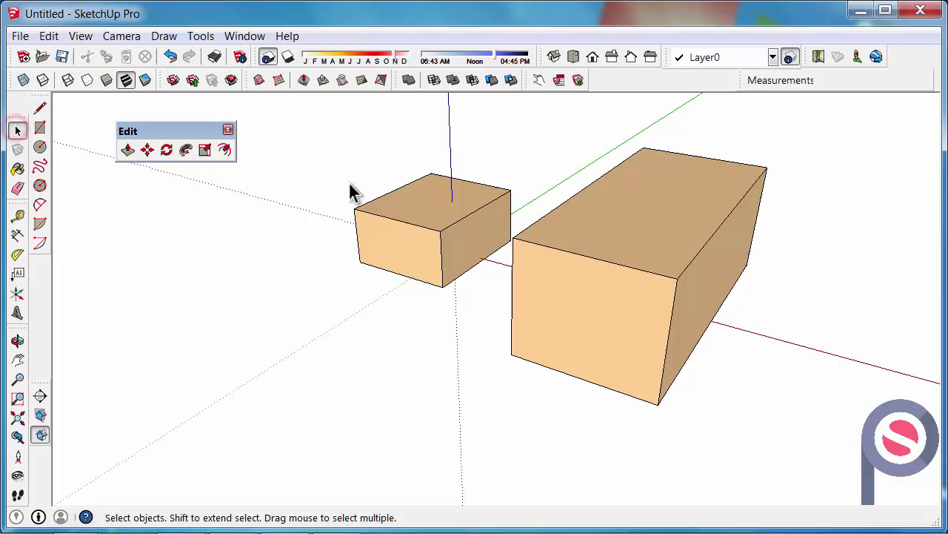
{"action": "left_click", "coordinate": [410, 205]}
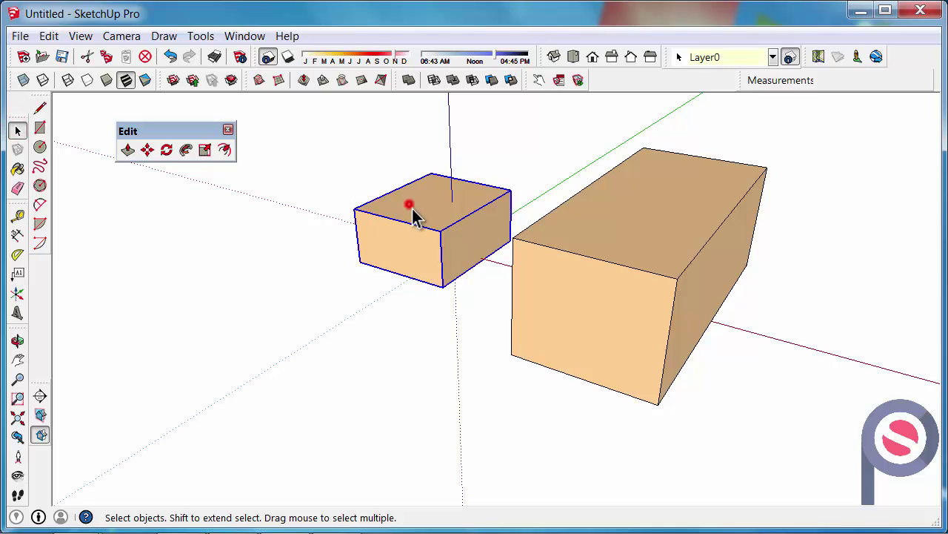
{"action": "left_click", "coordinate": [206, 152]}
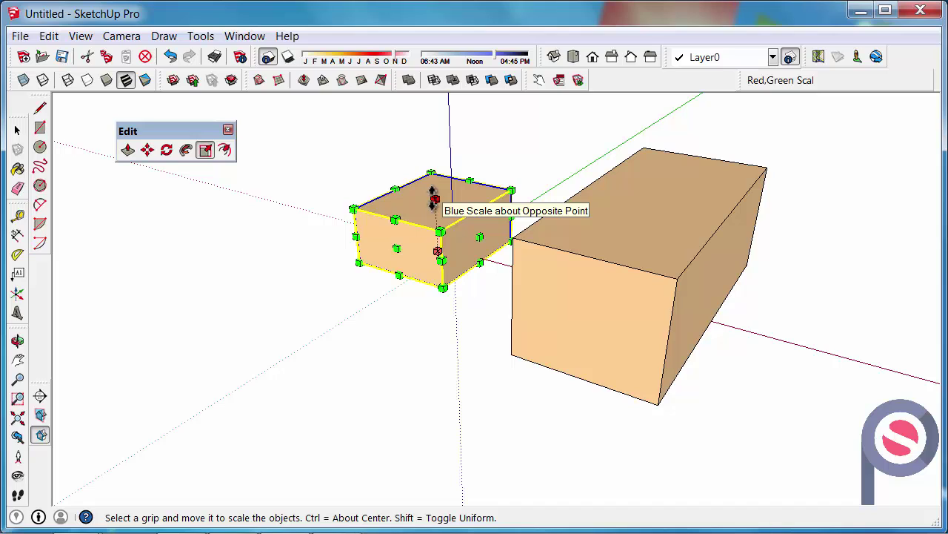
{"action": "left_click_drag", "start_coordinate": [434, 195], "coordinate": [515, 246]}
Step: Stretch the small box along the green axis to roughly match the large block's length
{"action": "middle_click_drag", "start_coordinate": [514, 246], "coordinate": [612, 217]}
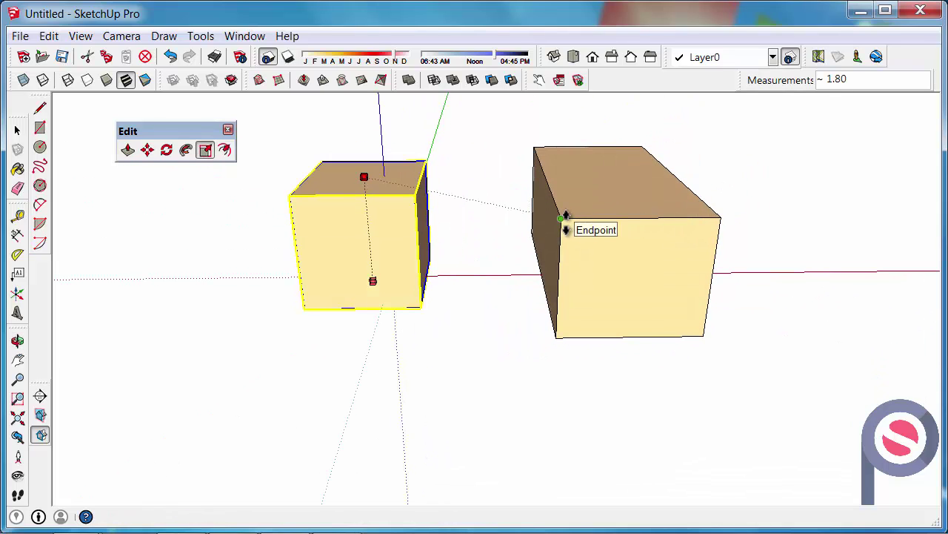
{"action": "left_click_drag", "start_coordinate": [565, 219], "coordinate": [568, 218]}
{"action": "middle_click_drag", "start_coordinate": [377, 237], "coordinate": [607, 275]}
{"action": "left_click_drag", "start_coordinate": [437, 312], "coordinate": [625, 207]}
{"action": "middle_click_drag", "start_coordinate": [238, 275], "coordinate": [569, 271]}
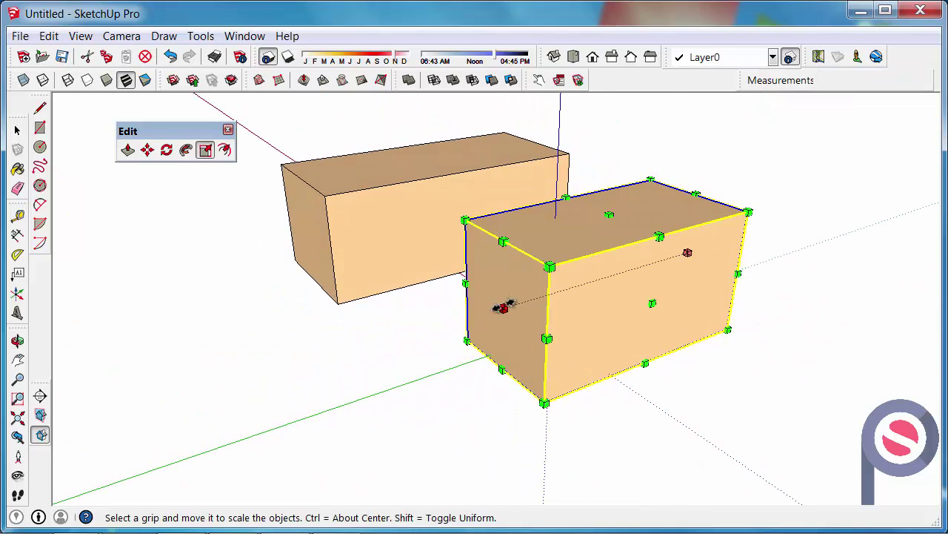
{"action": "left_click_drag", "start_coordinate": [502, 307], "coordinate": [320, 214]}
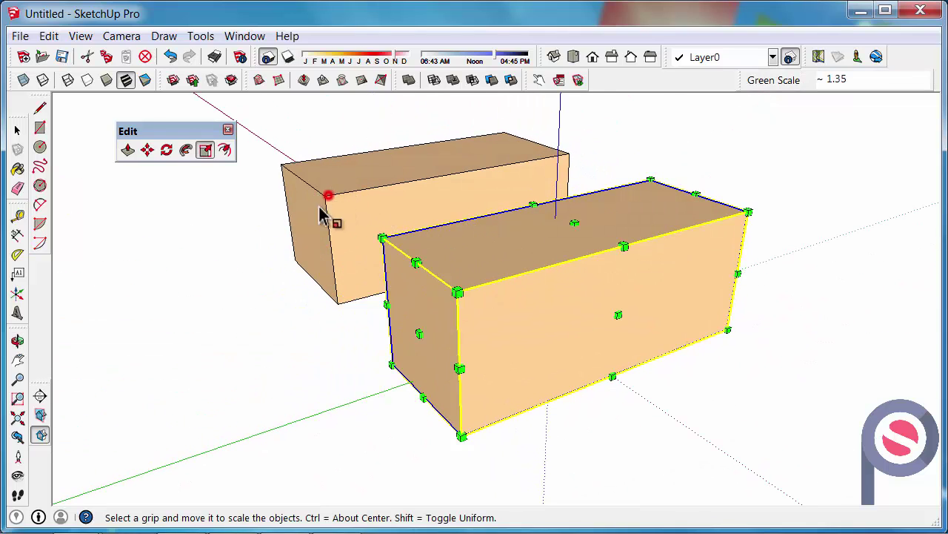
{"action": "middle_click_drag", "start_coordinate": [320, 213], "coordinate": [43, 312]}
{"action": "middle_click_drag", "start_coordinate": [758, 286], "coordinate": [258, 305]}
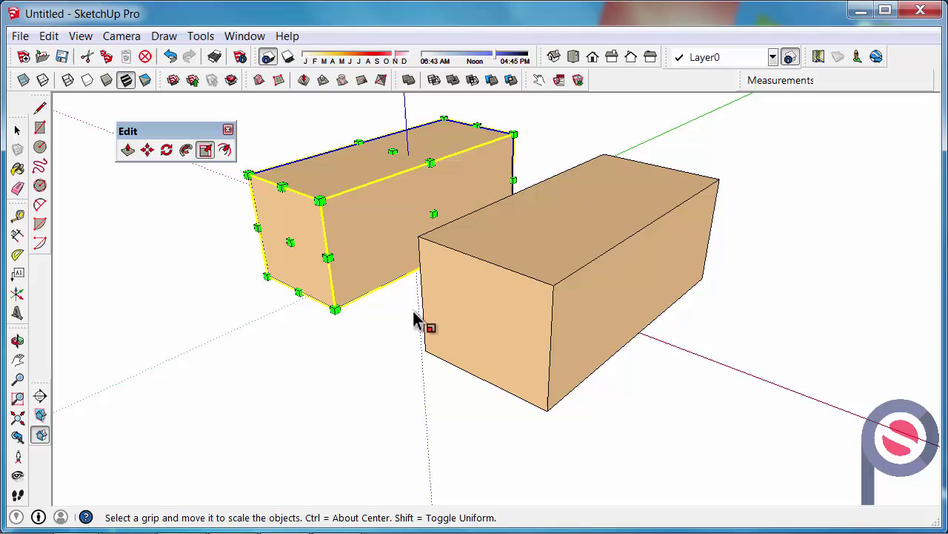